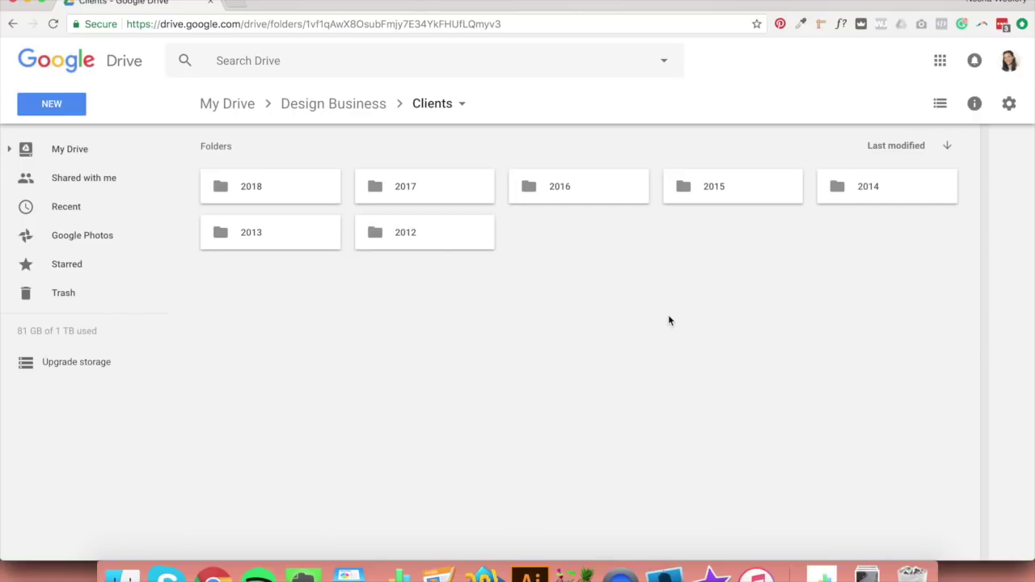
# Open 2018, then the first client's folder, then its Branding folder
pyautogui.click(312, 192)
pyautogui.doubleClick(312, 187)
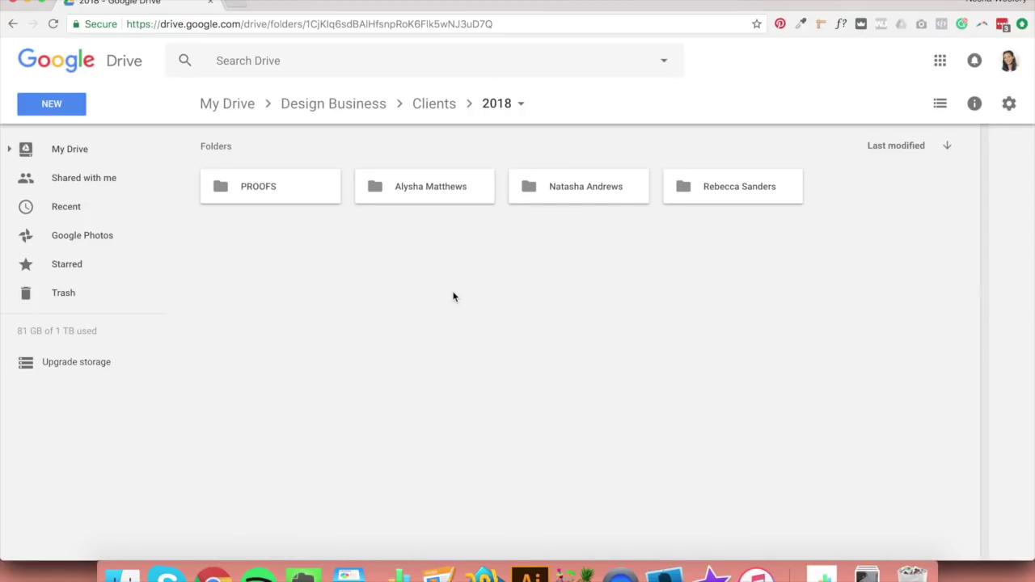
pyautogui.doubleClick(455, 194)
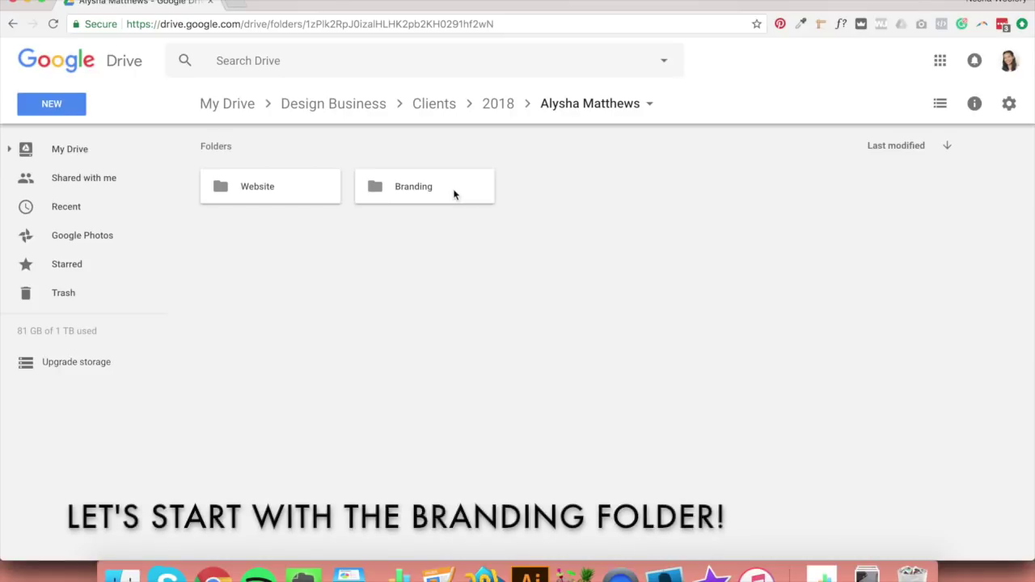
pyautogui.doubleClick(454, 194)
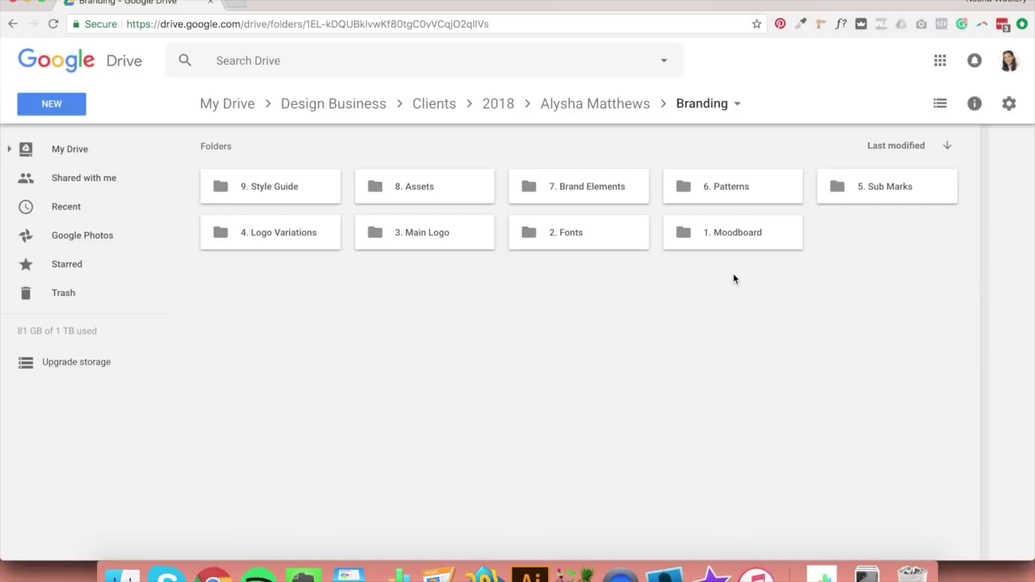
pyautogui.doubleClick(751, 242)
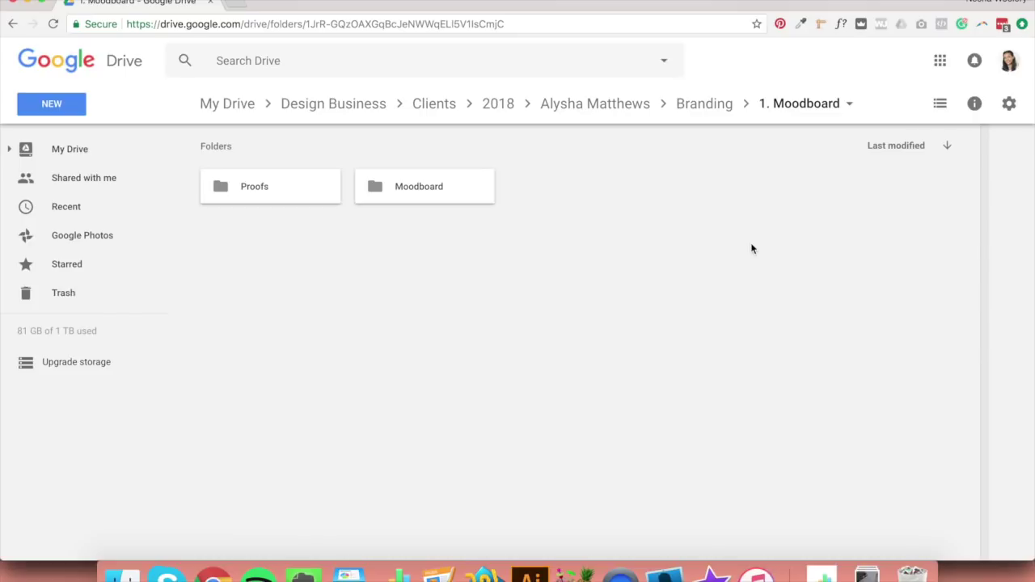
pyautogui.click(705, 111)
pyautogui.doubleClick(588, 227)
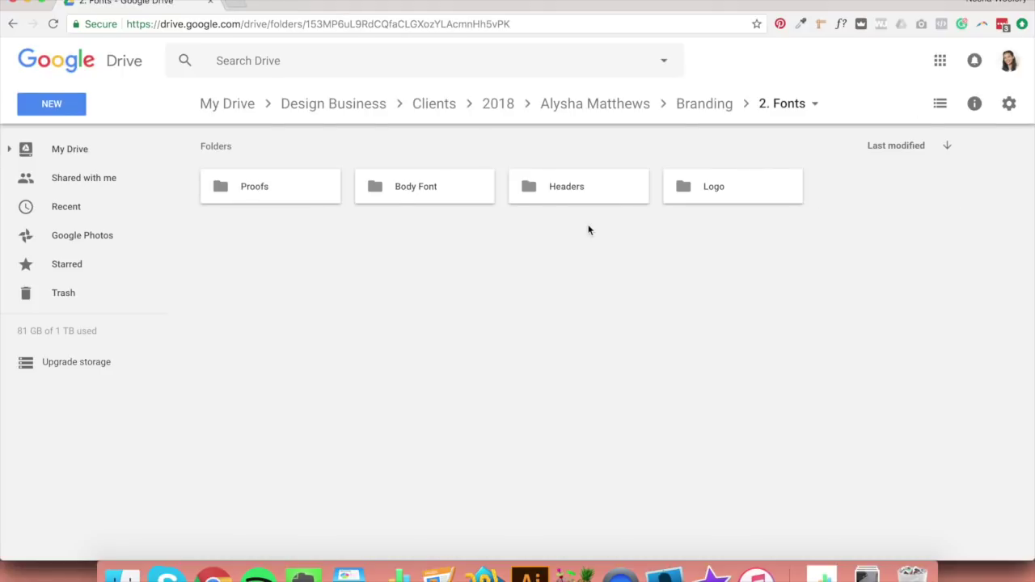
pyautogui.press('super+bracketleft')
pyautogui.doubleClick(455, 232)
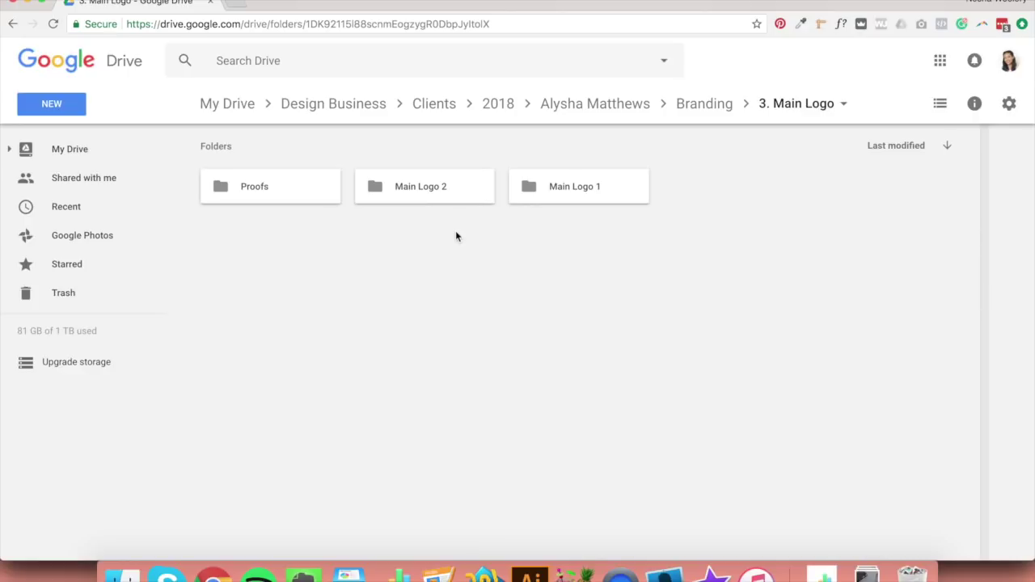
pyautogui.press('super+bracketleft')
pyautogui.click(300, 233)
pyautogui.doubleClick(300, 234)
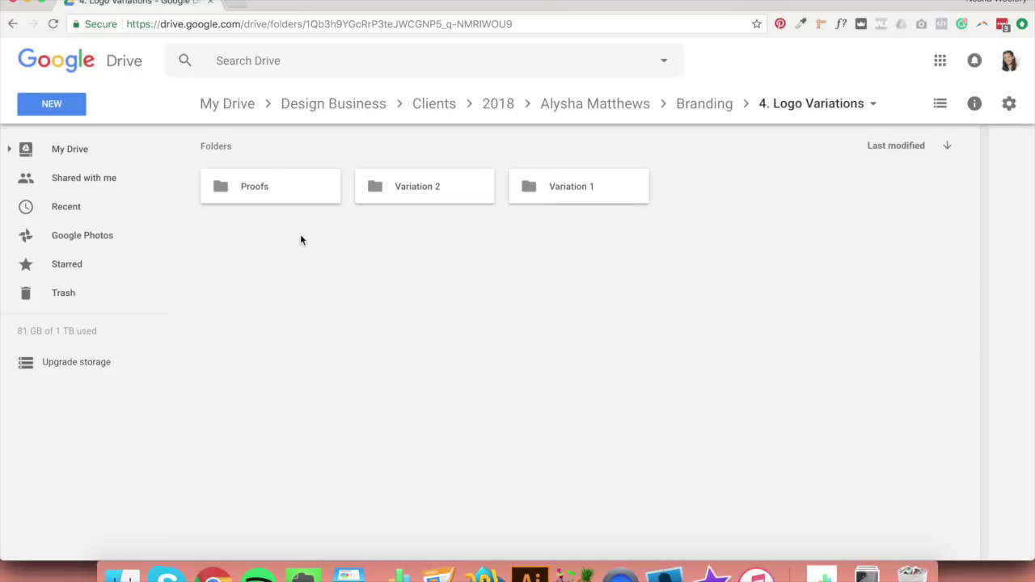
pyautogui.press('super+bracketleft')
pyautogui.doubleClick(900, 199)
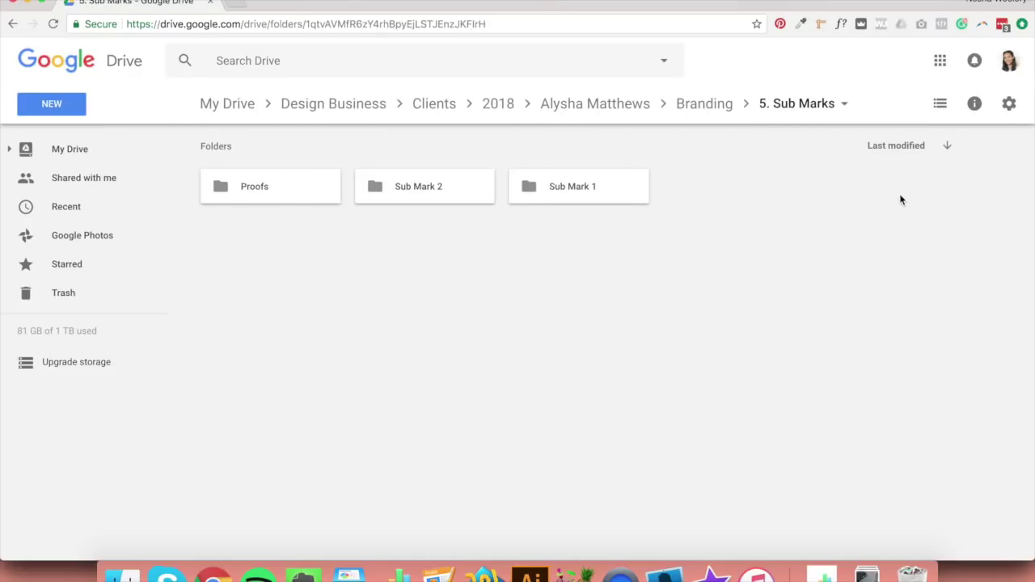
pyautogui.press('super+bracketleft')
pyautogui.doubleClick(730, 188)
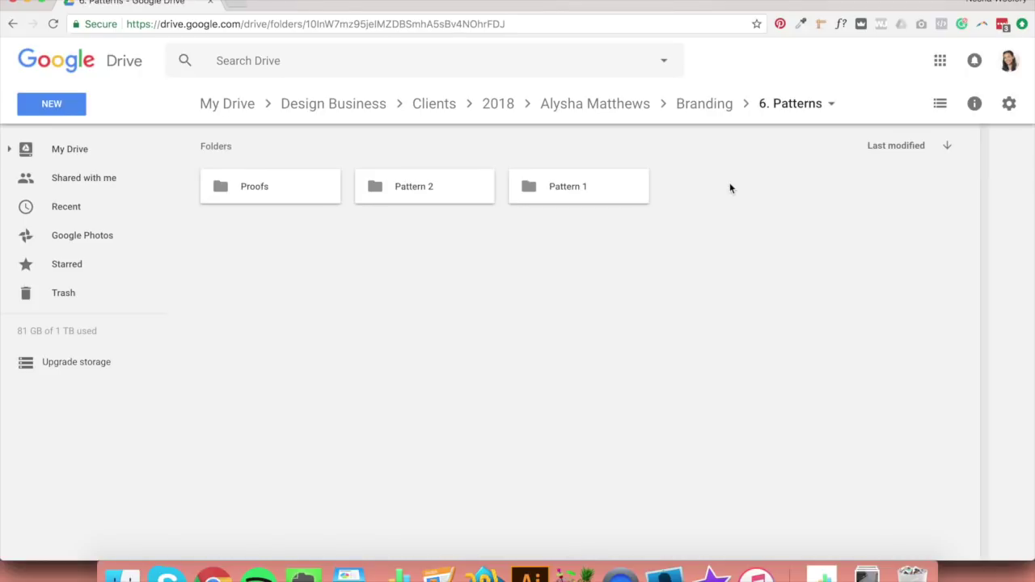
pyautogui.click(700, 107)
pyautogui.doubleClick(616, 178)
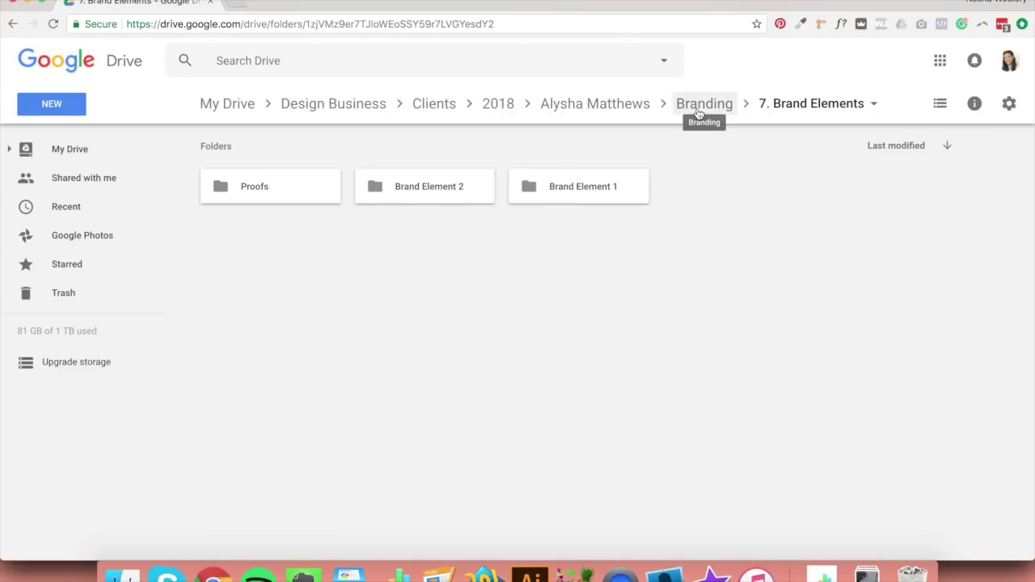
pyautogui.click(699, 110)
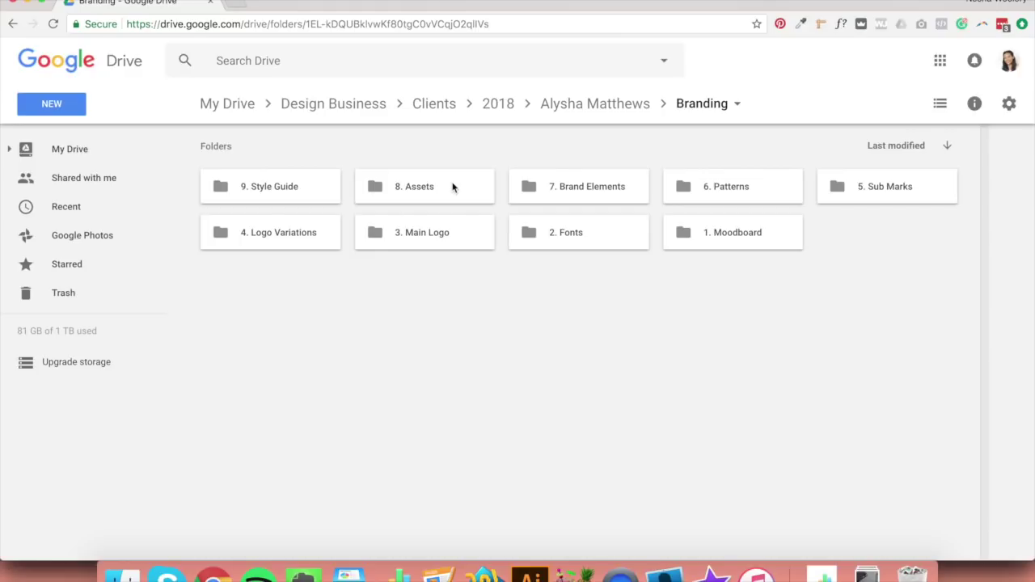
pyautogui.doubleClick(757, 237)
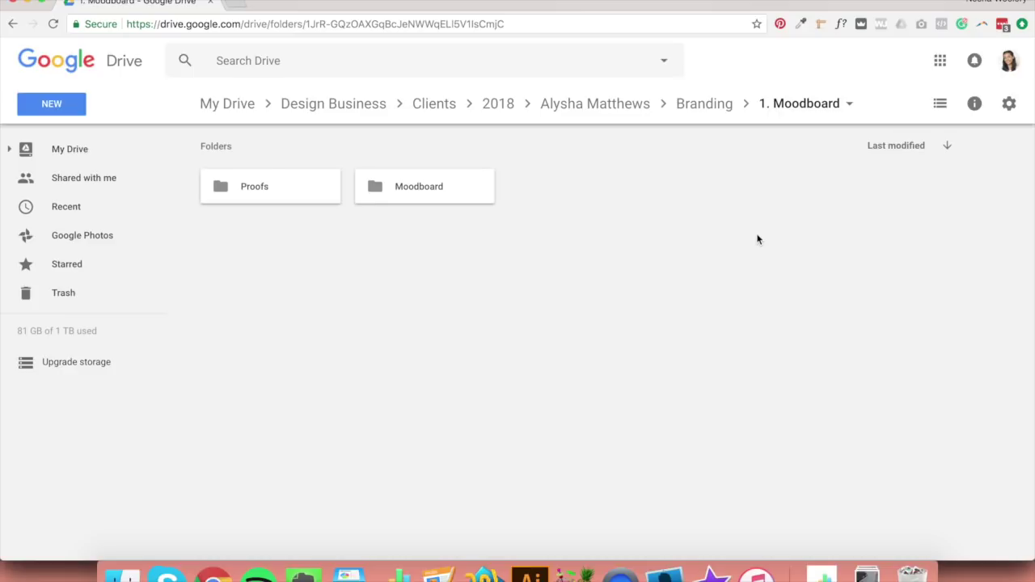
# Open the Proofs folder inside 1. Moodboard and bring up actions for moodboard_final.psd
pyautogui.doubleClick(298, 204)
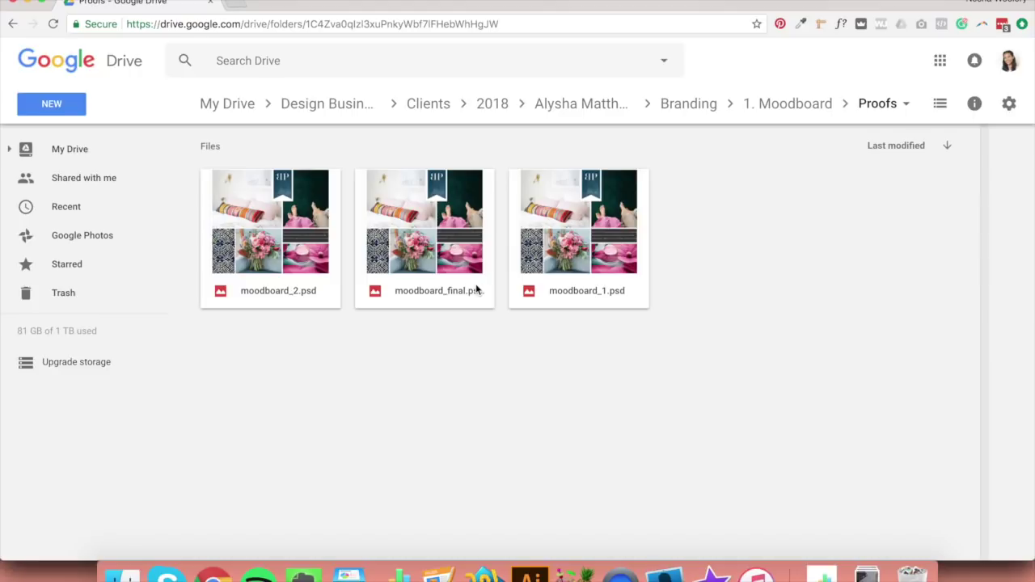
pyautogui.rightClick(448, 220)
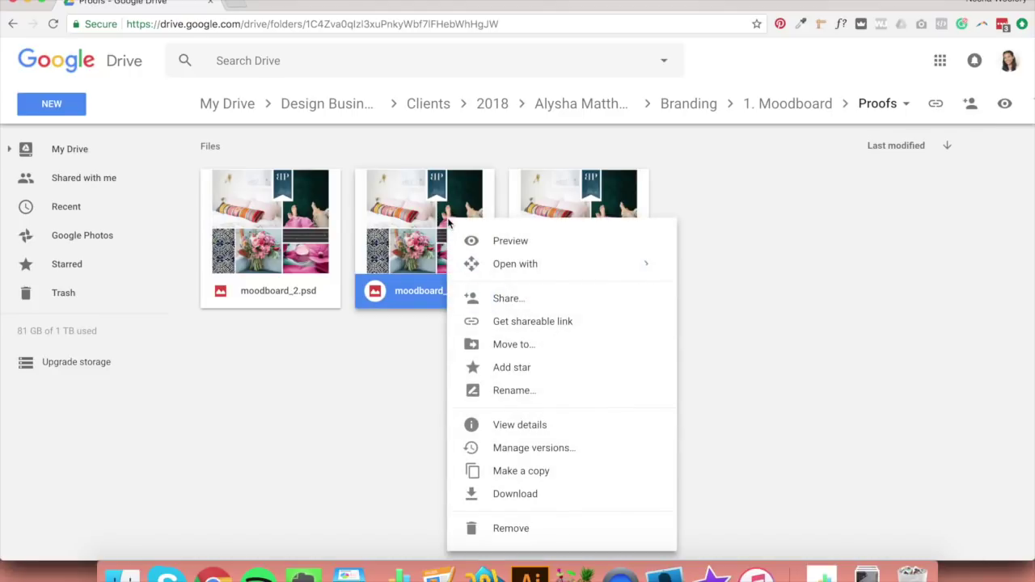
# Move moodboard_final.psd from Proofs into the Moodboard folder, then return to Branding
pyautogui.click(478, 341)
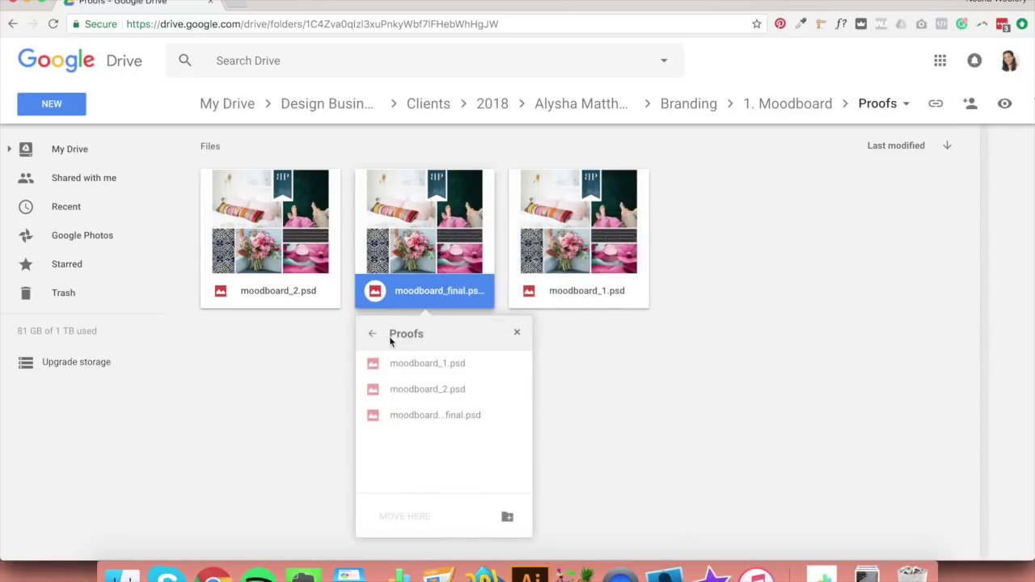
pyautogui.click(375, 334)
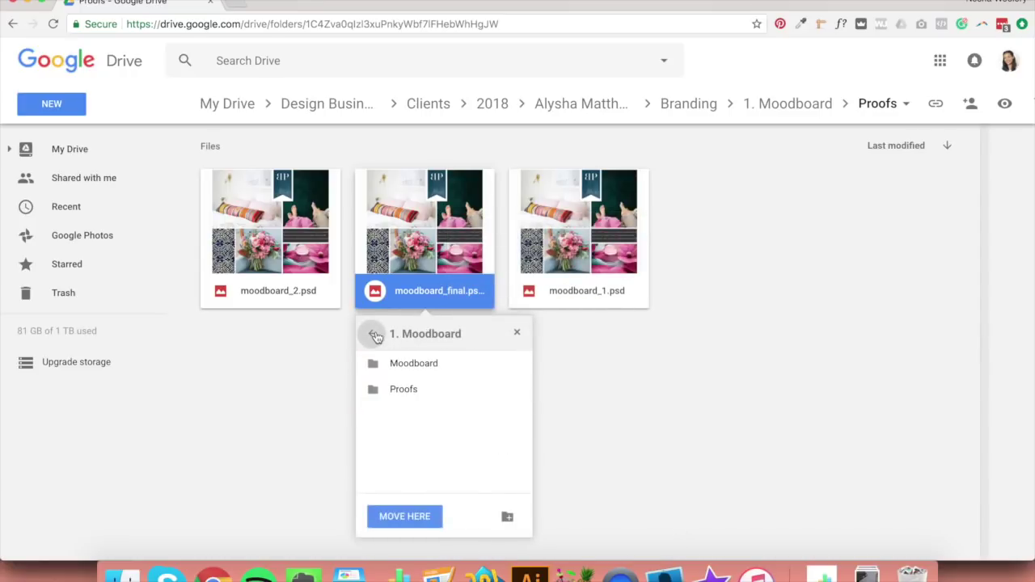
pyautogui.click(411, 365)
pyautogui.click(392, 517)
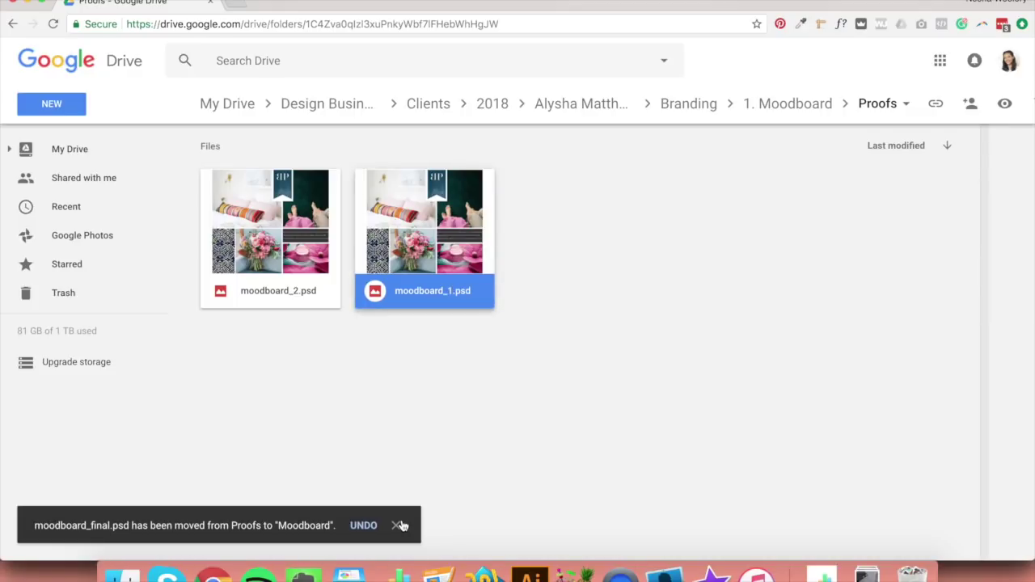
pyautogui.click(808, 111)
pyautogui.click(704, 115)
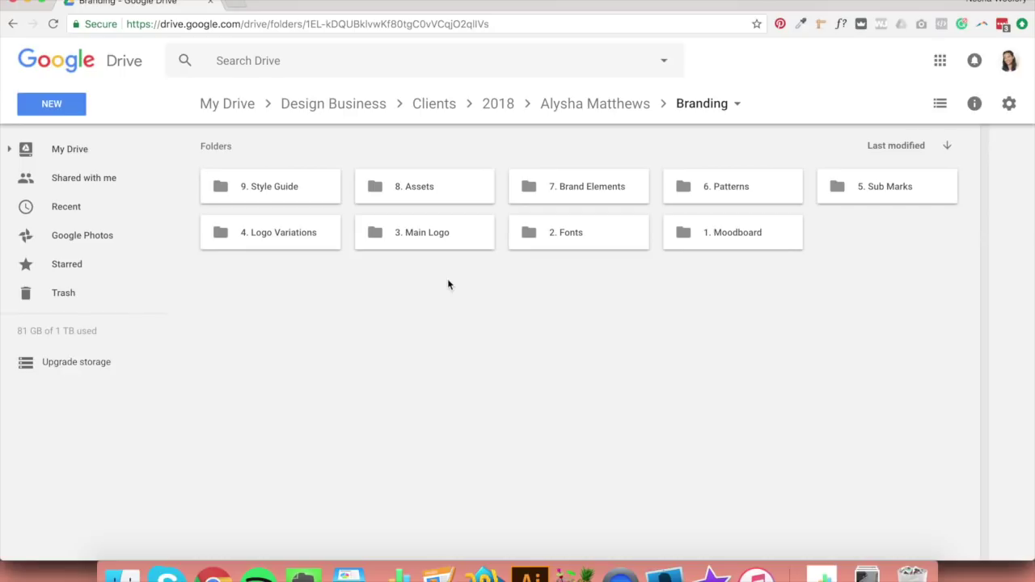
pyautogui.doubleClick(724, 232)
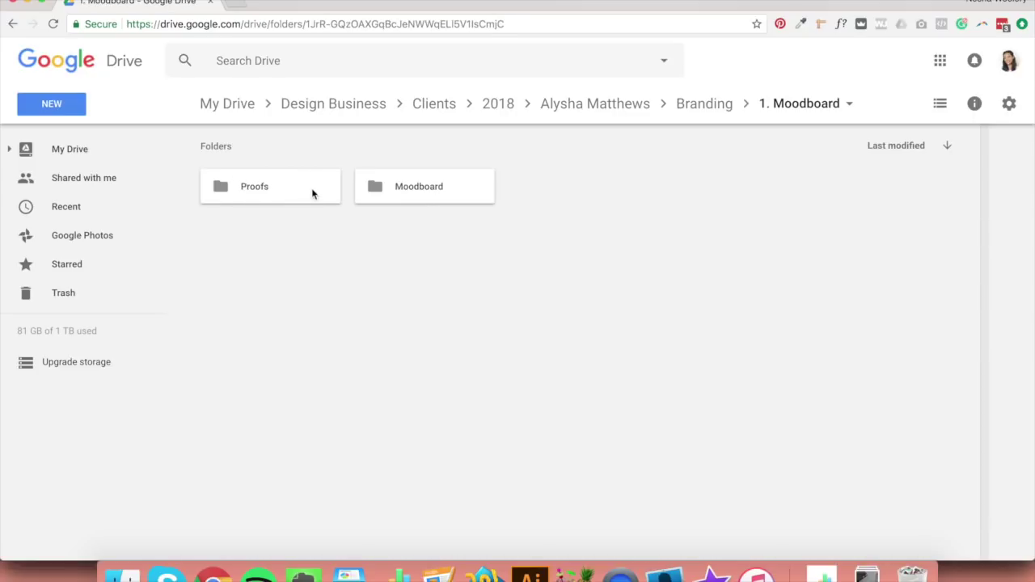
pyautogui.click(282, 185)
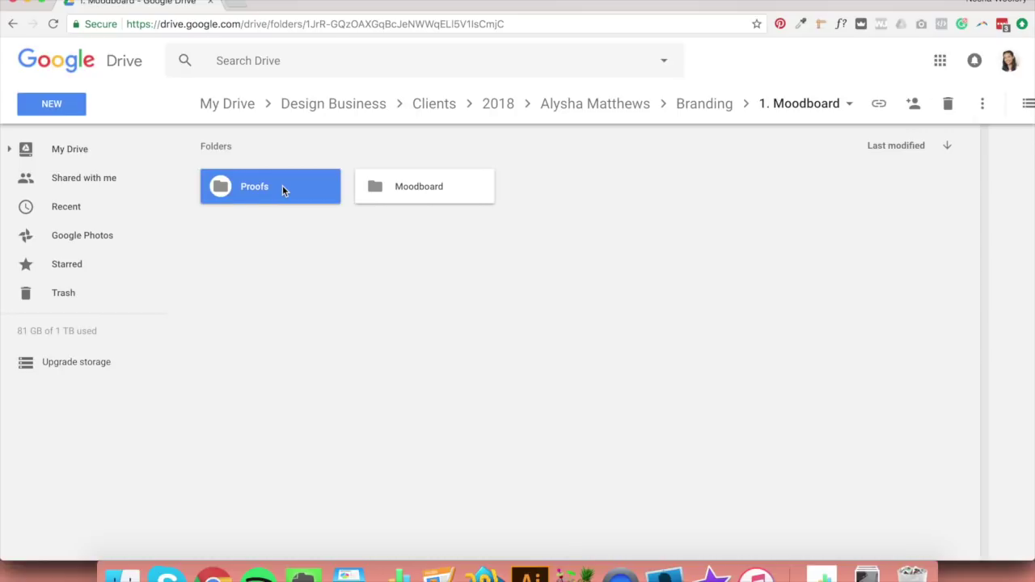
pyautogui.rightClick(282, 185)
pyautogui.click(334, 285)
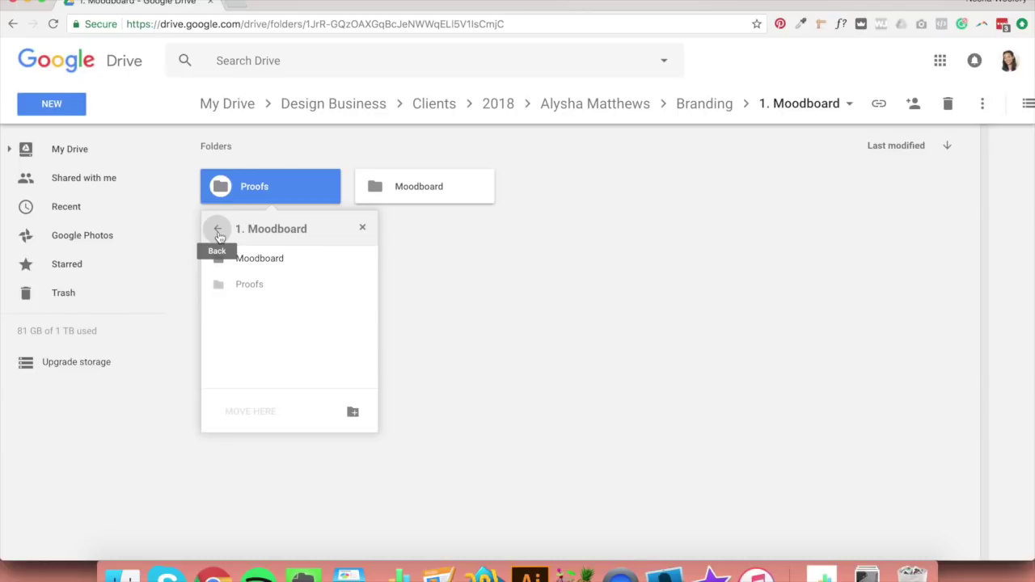
pyautogui.click(217, 231)
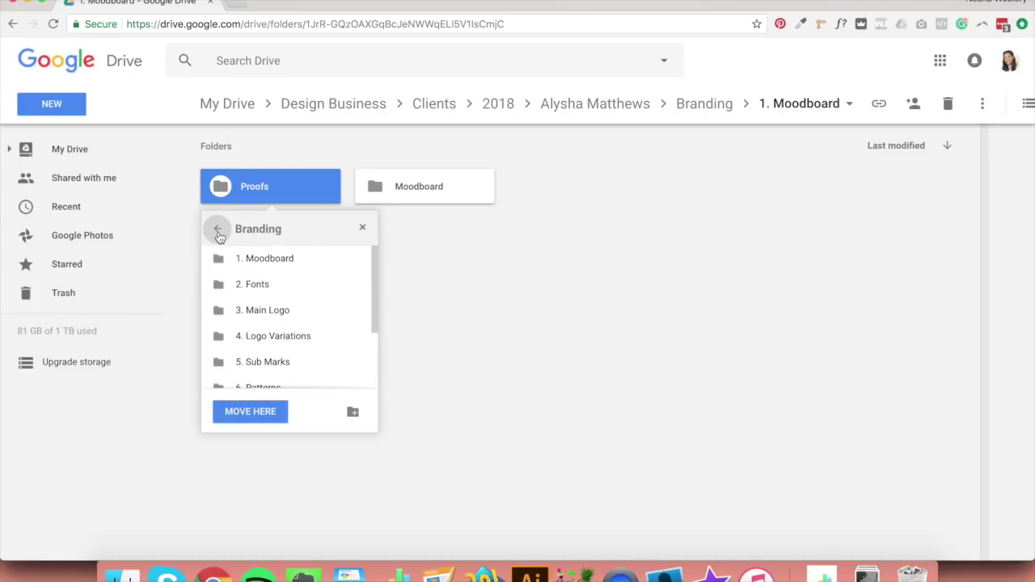
pyautogui.click(218, 231)
pyautogui.click(218, 231)
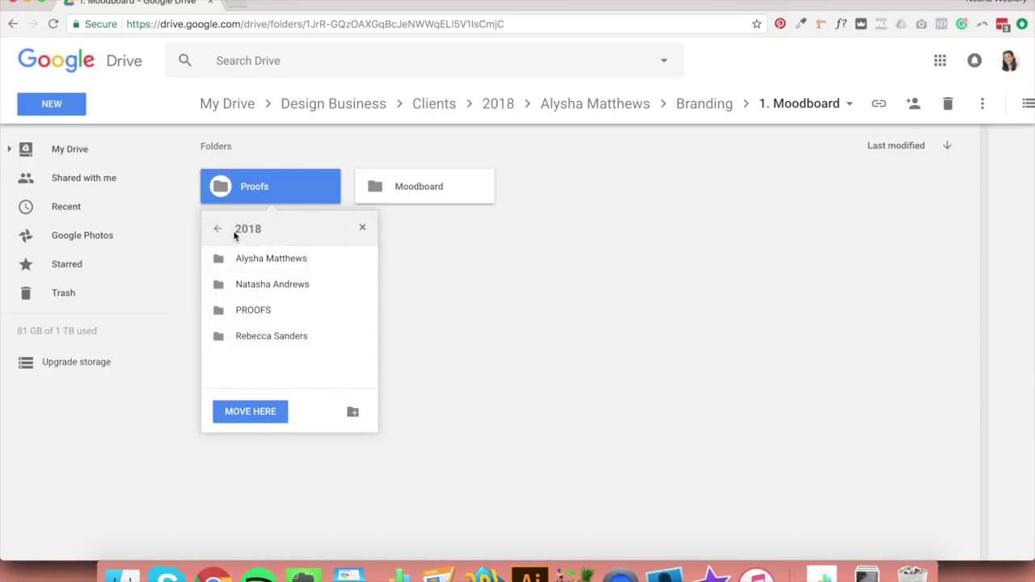
pyautogui.doubleClick(290, 311)
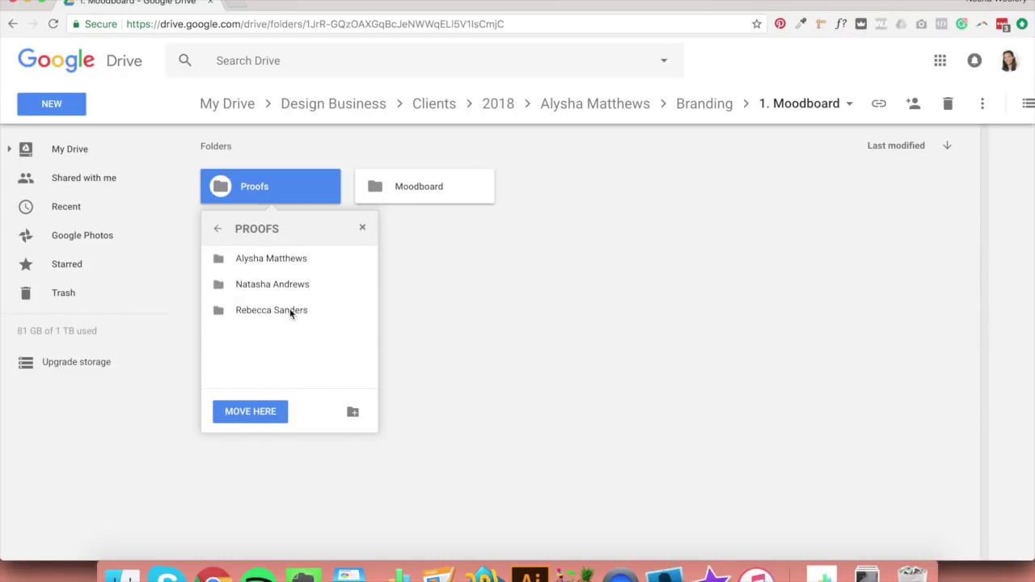
pyautogui.click(306, 258)
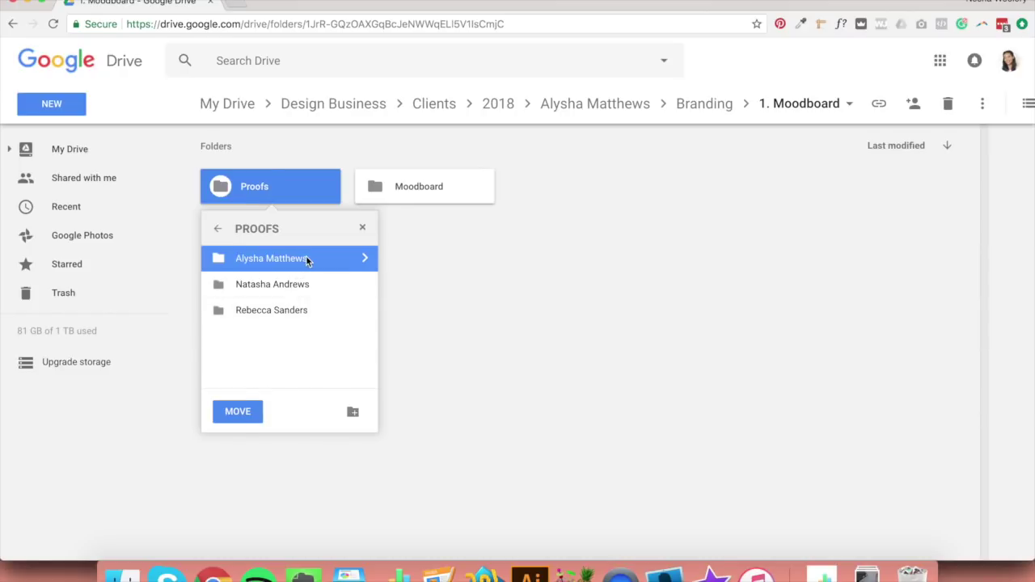
pyautogui.click(238, 413)
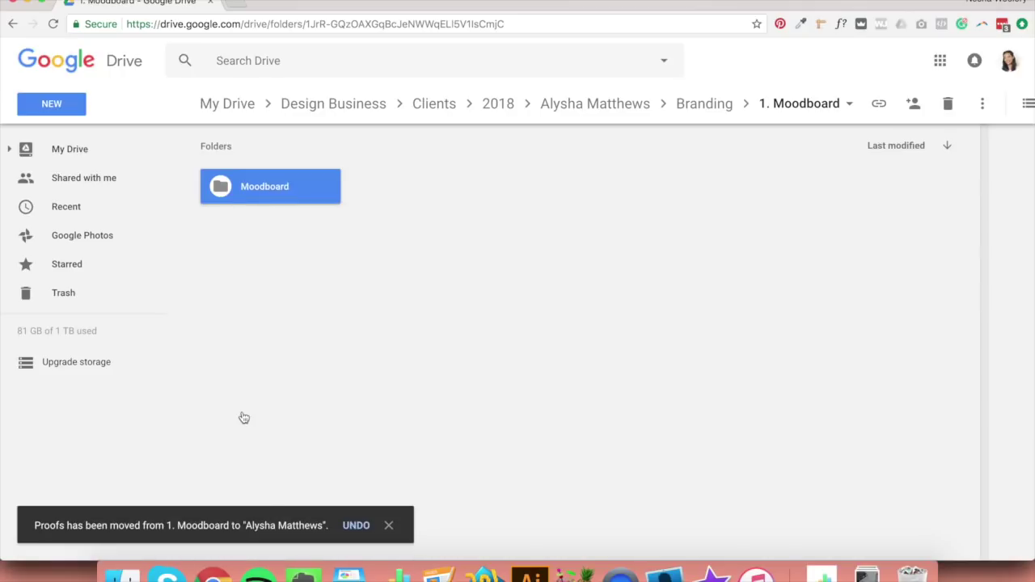
pyautogui.click(715, 107)
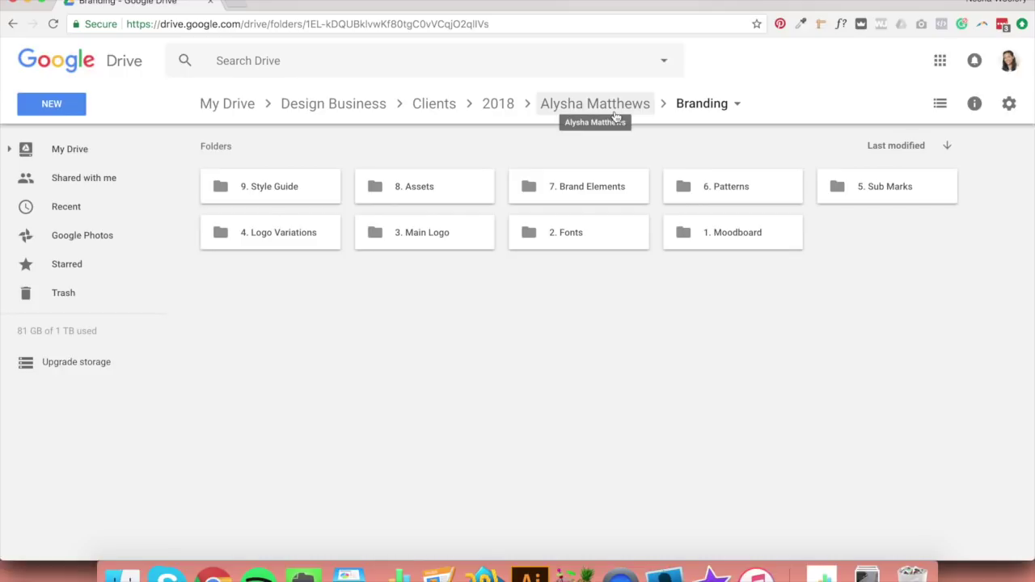
pyautogui.click(501, 106)
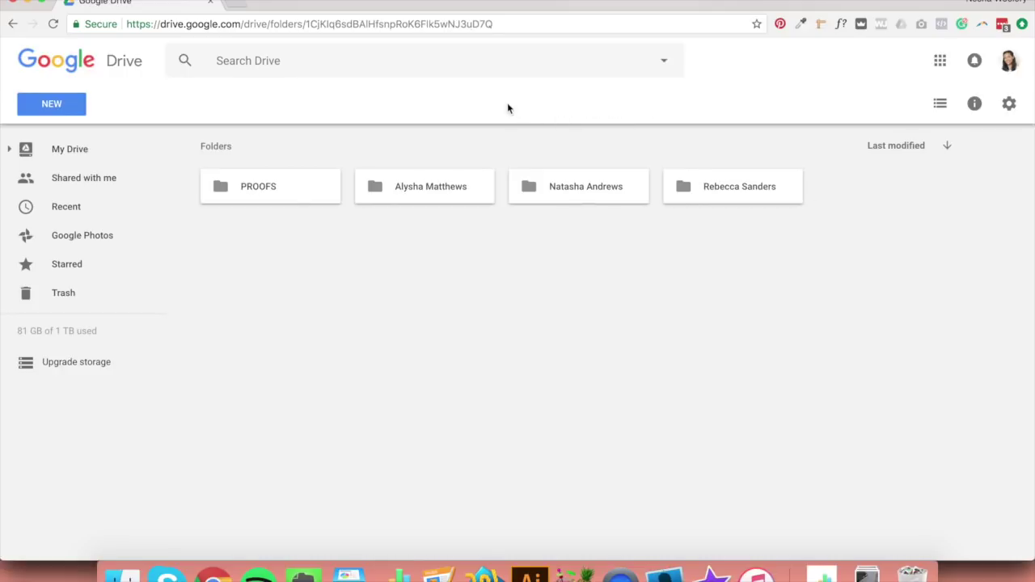
pyautogui.doubleClick(300, 183)
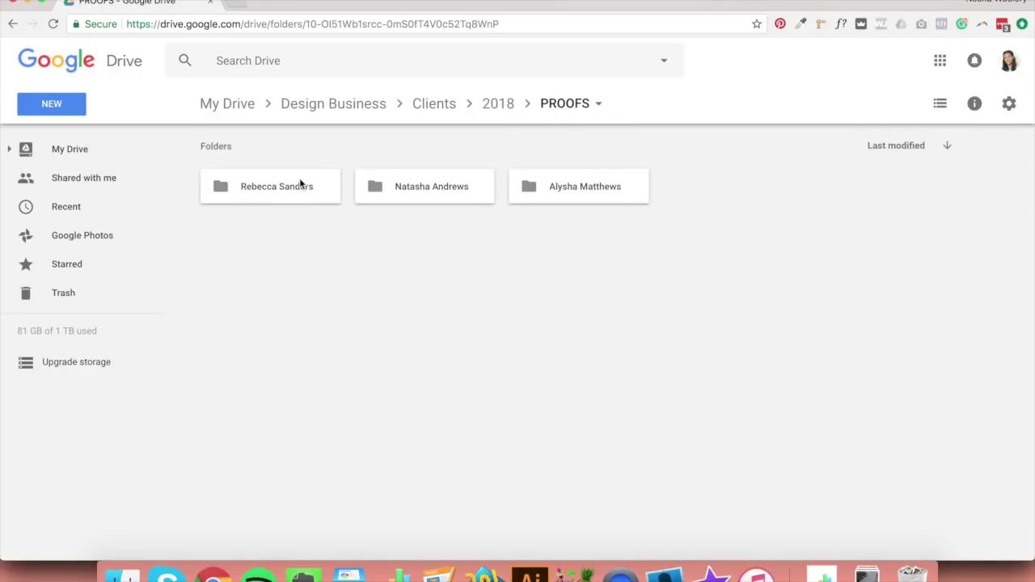
pyautogui.click(508, 106)
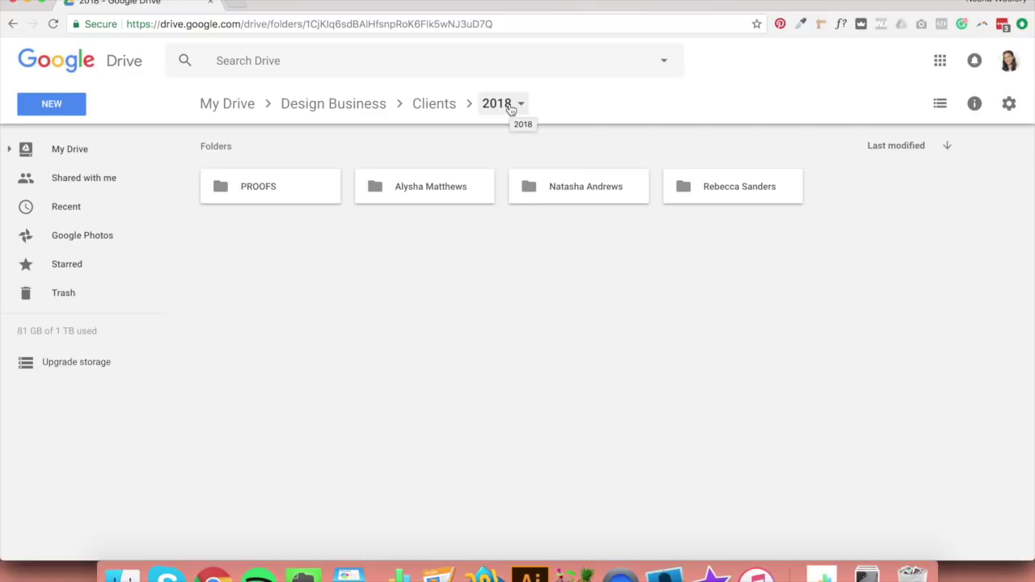
pyautogui.click(426, 189)
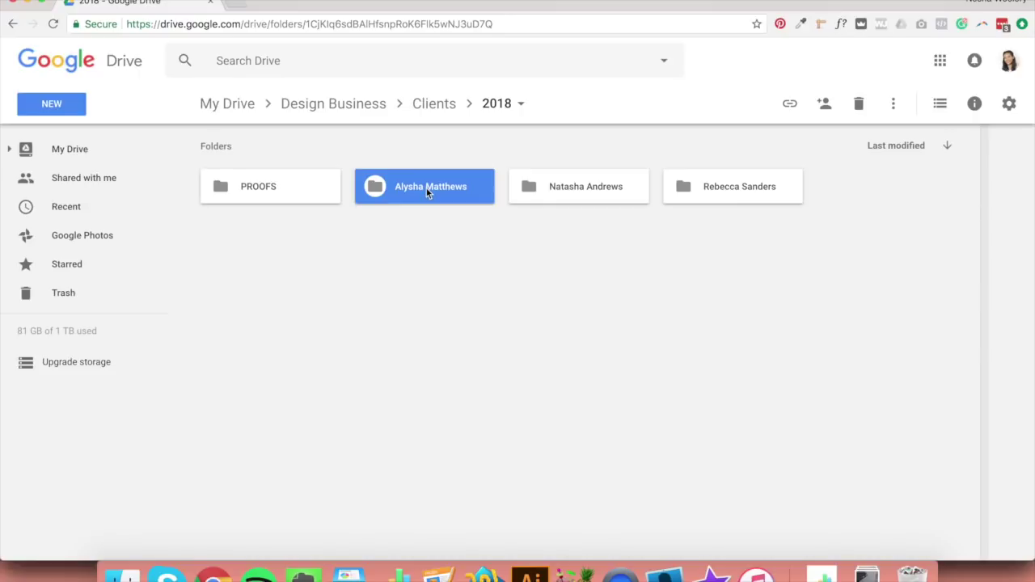
pyautogui.rightClick(426, 188)
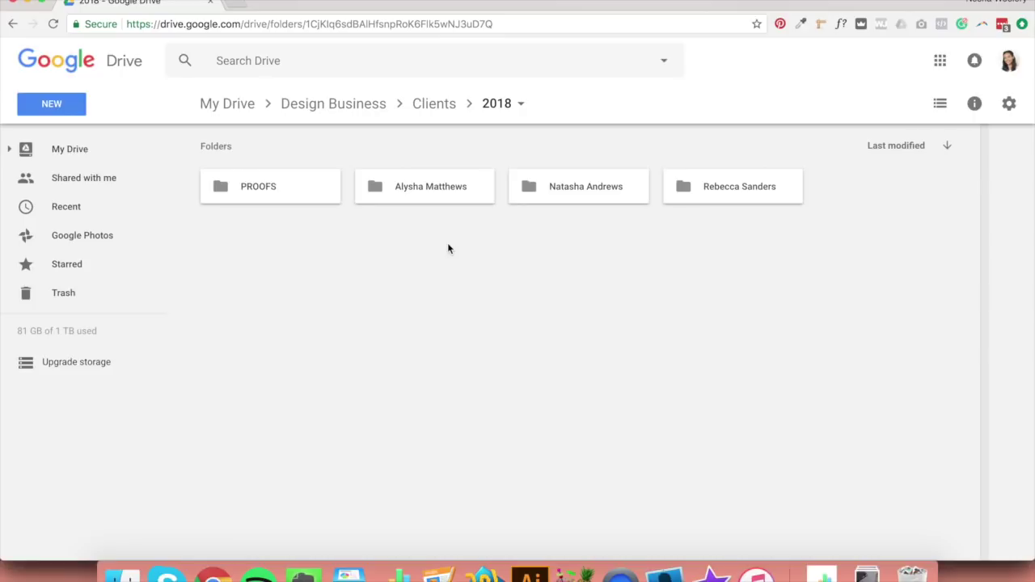
pyautogui.doubleClick(429, 186)
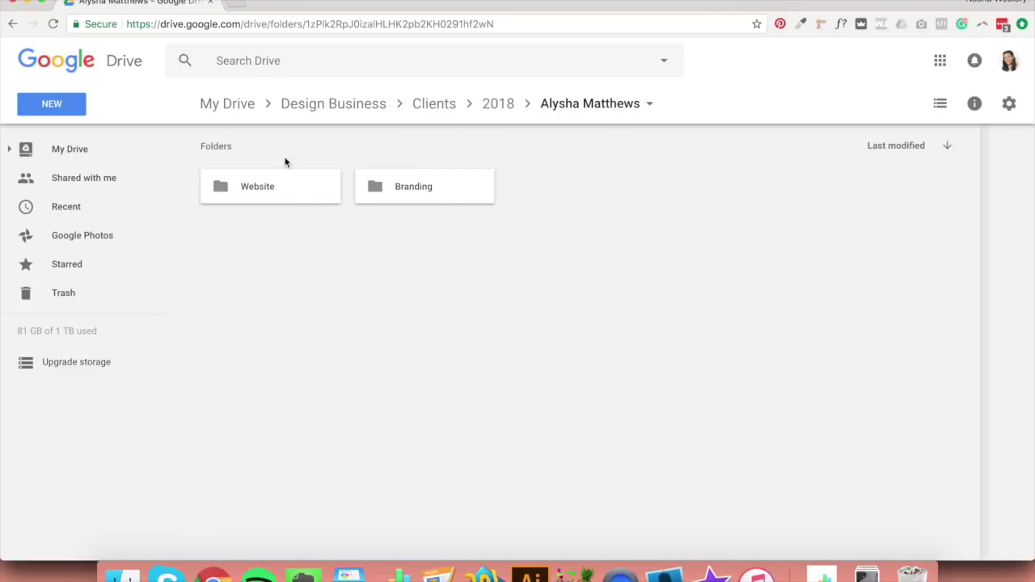
pyautogui.doubleClick(274, 186)
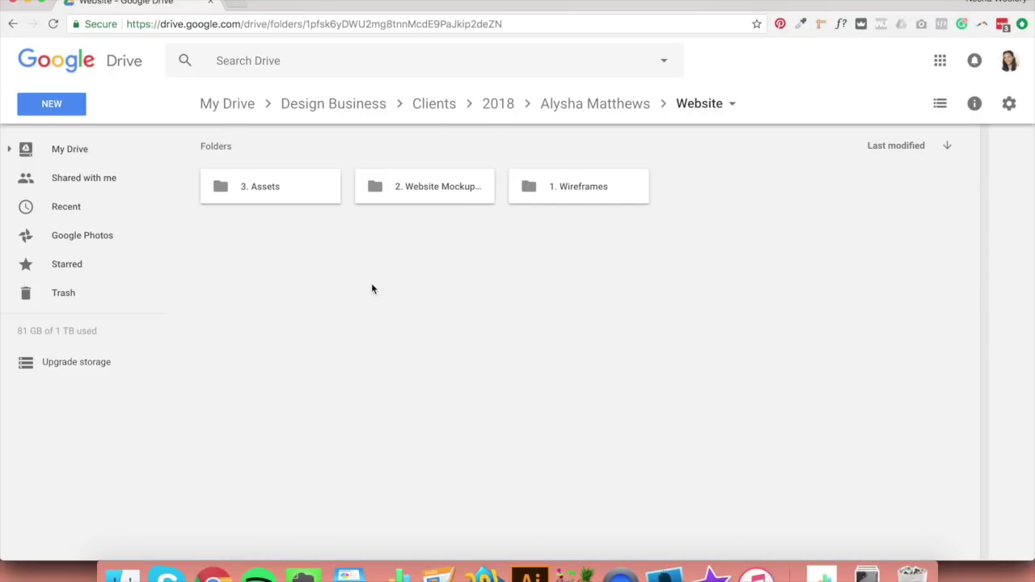
pyautogui.doubleClick(604, 186)
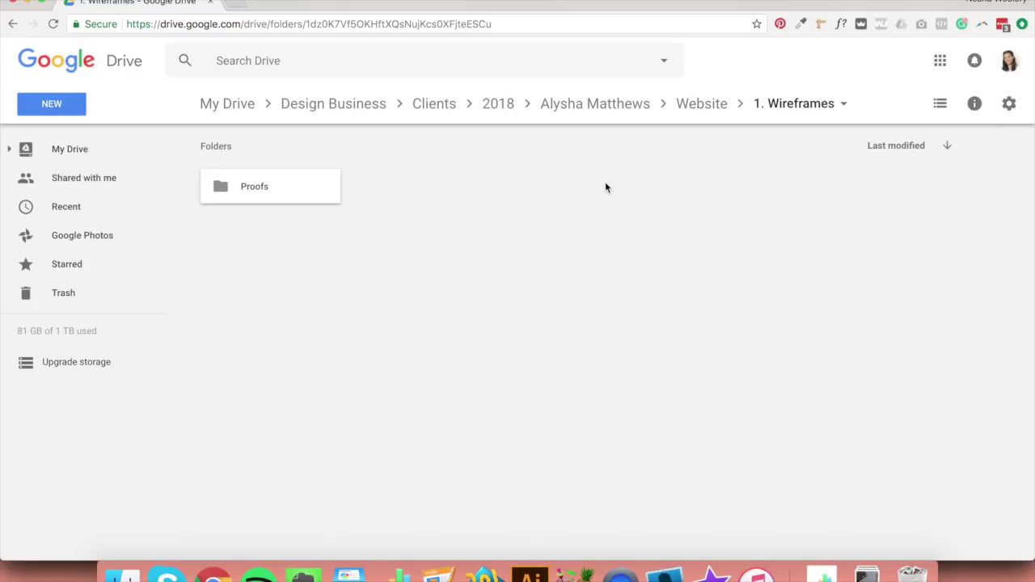
pyautogui.click(700, 104)
pyautogui.doubleClick(461, 189)
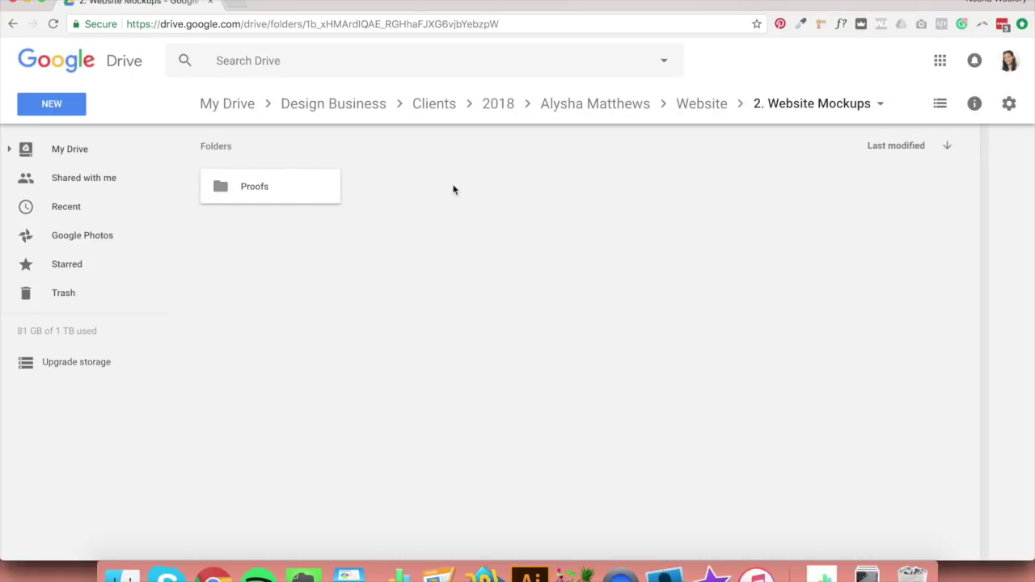
pyautogui.click(705, 103)
pyautogui.doubleClick(322, 190)
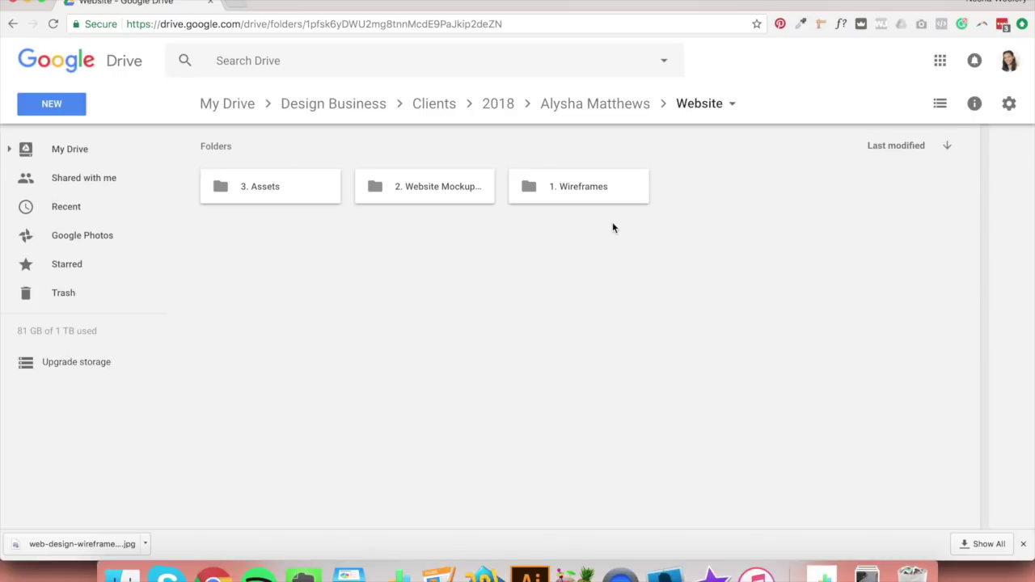
# Move wireframe_final.jpg out of Proofs up into the 1. Wireframes folder
pyautogui.doubleClick(593, 189)
pyautogui.doubleClick(253, 187)
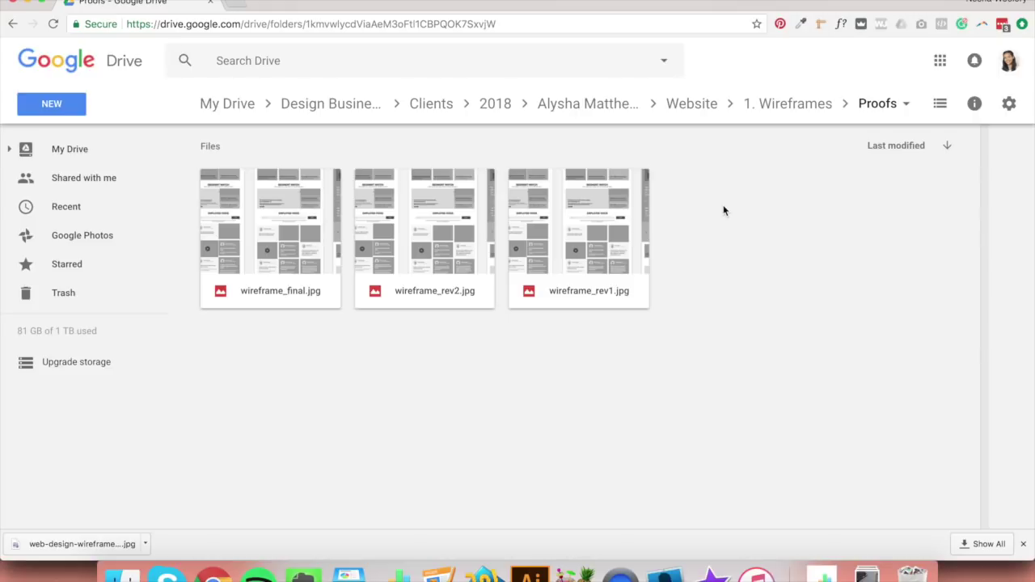
pyautogui.rightClick(318, 232)
pyautogui.click(382, 319)
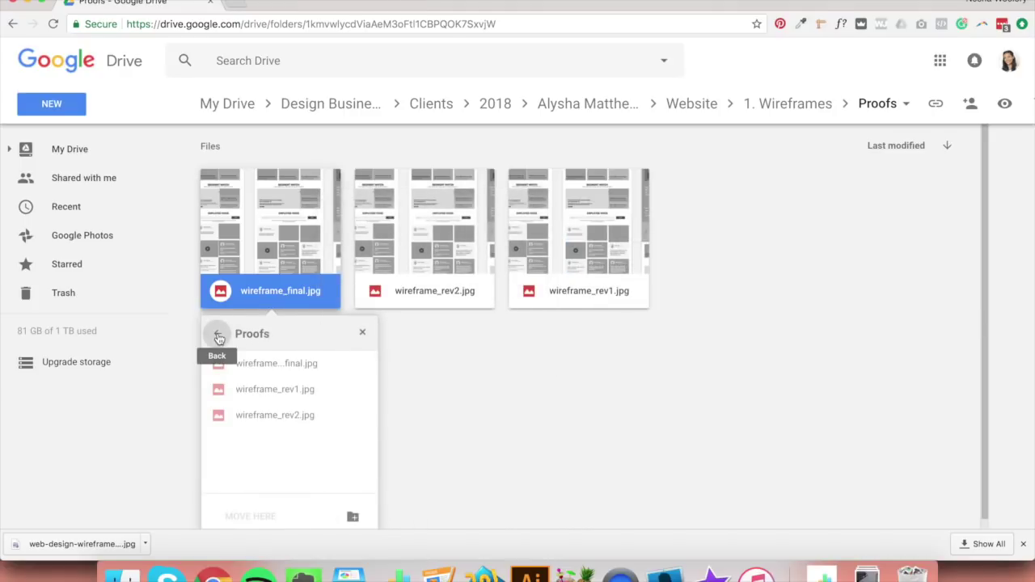
pyautogui.click(219, 338)
pyautogui.click(272, 522)
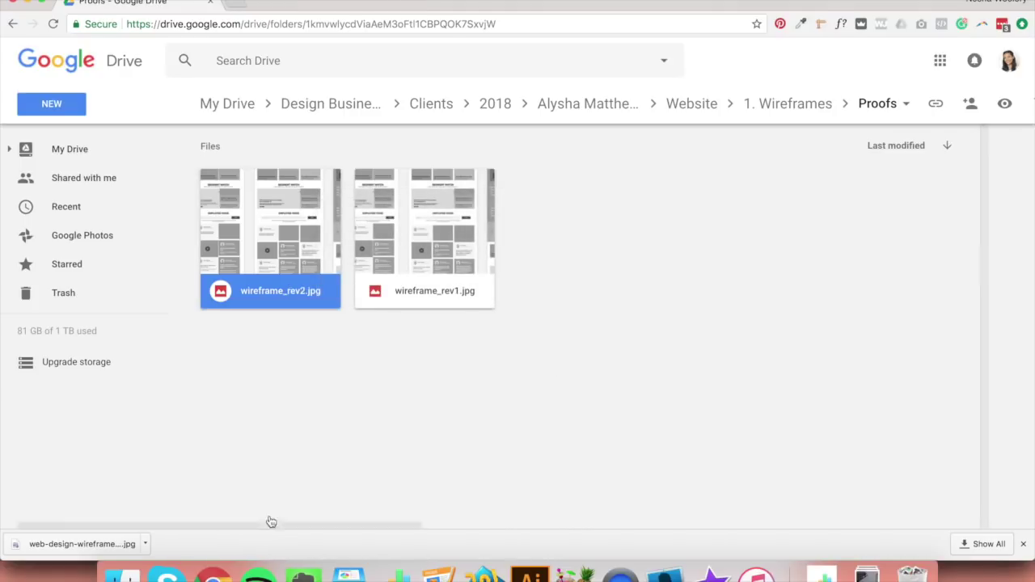
pyautogui.click(795, 106)
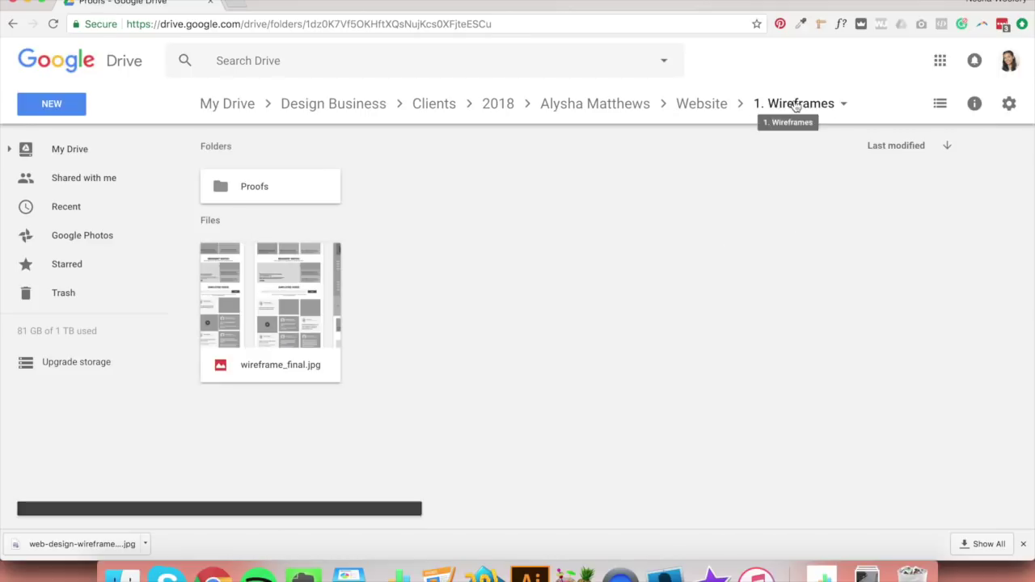
pyautogui.click(297, 187)
pyautogui.press('z')
pyautogui.click(219, 232)
pyautogui.click(219, 232)
pyautogui.doubleClick(271, 258)
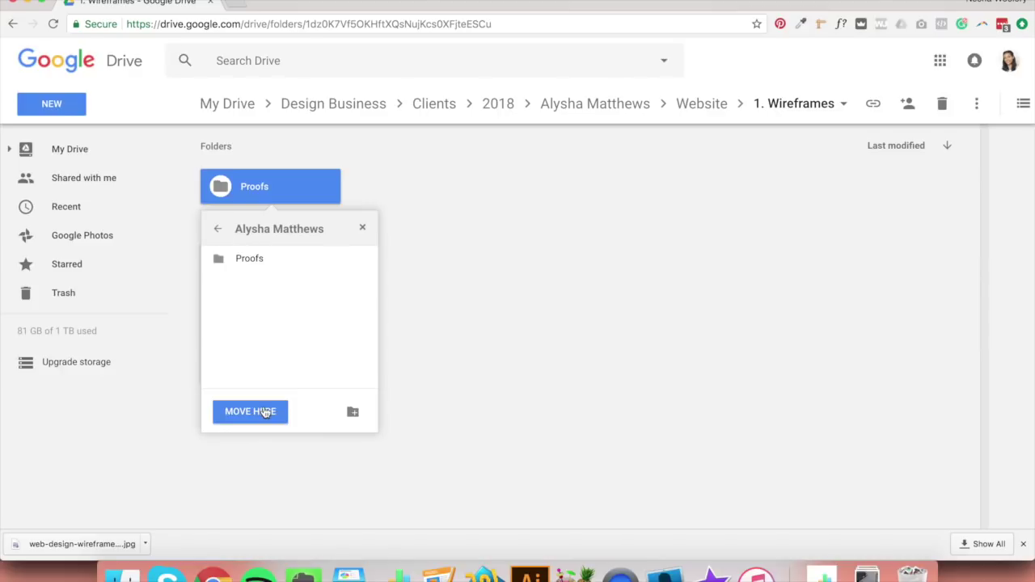
pyautogui.click(265, 412)
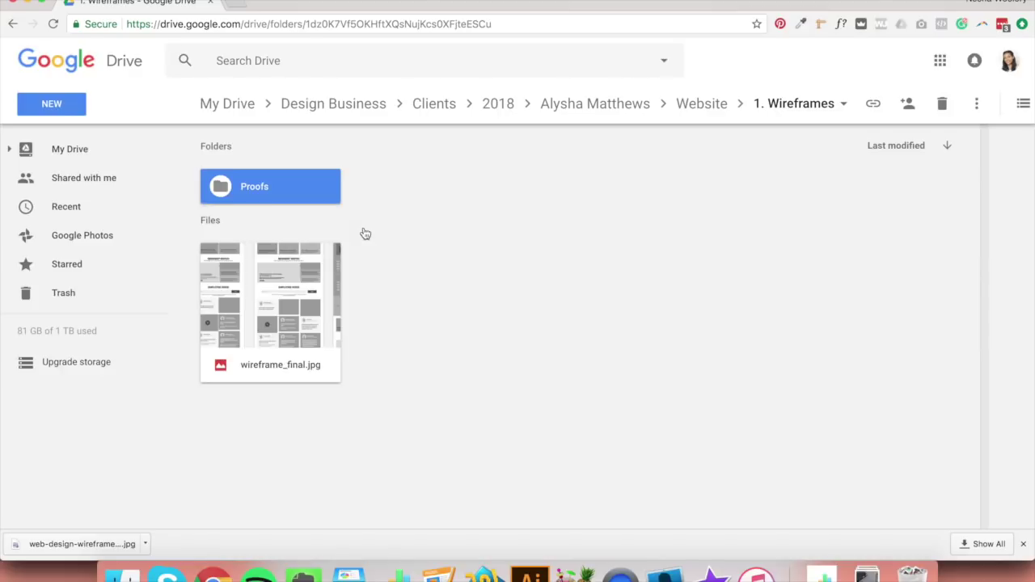